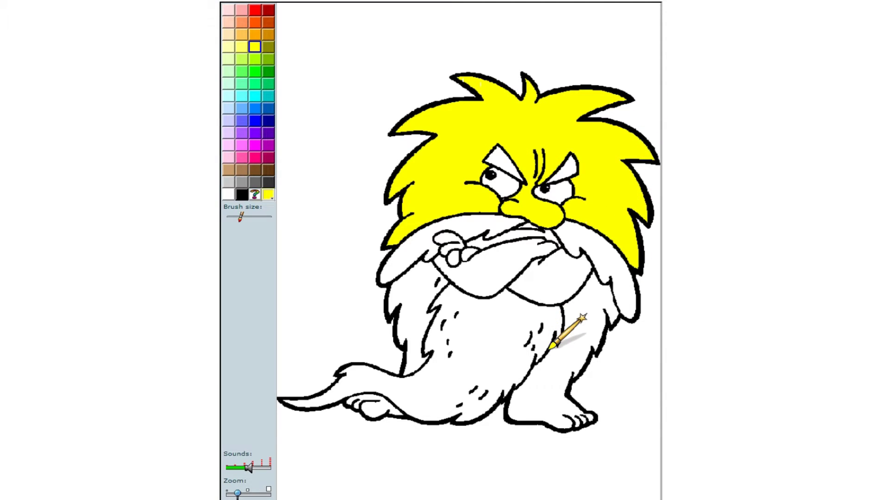
Step: Paint the creature's legs, furry sides and both feet yellow, filling the gaps up to the outlines
mouse_move(563, 361)
mouse_down()
mouse_move(551, 416)
mouse_move(579, 417)
mouse_up()
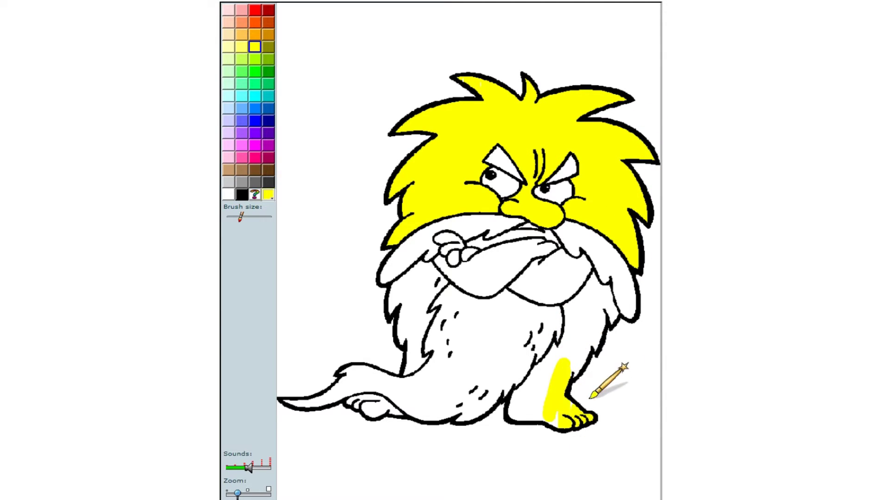
mouse_move(555, 452)
mouse_down()
mouse_move(583, 343)
mouse_move(583, 363)
mouse_move(566, 352)
mouse_move(540, 388)
mouse_move(553, 353)
mouse_move(546, 379)
mouse_move(521, 395)
mouse_move(525, 359)
mouse_move(511, 434)
mouse_move(550, 417)
mouse_move(537, 412)
mouse_move(579, 356)
mouse_move(569, 348)
mouse_move(585, 400)
mouse_move(557, 350)
mouse_move(571, 338)
mouse_move(582, 366)
mouse_move(618, 237)
mouse_up()
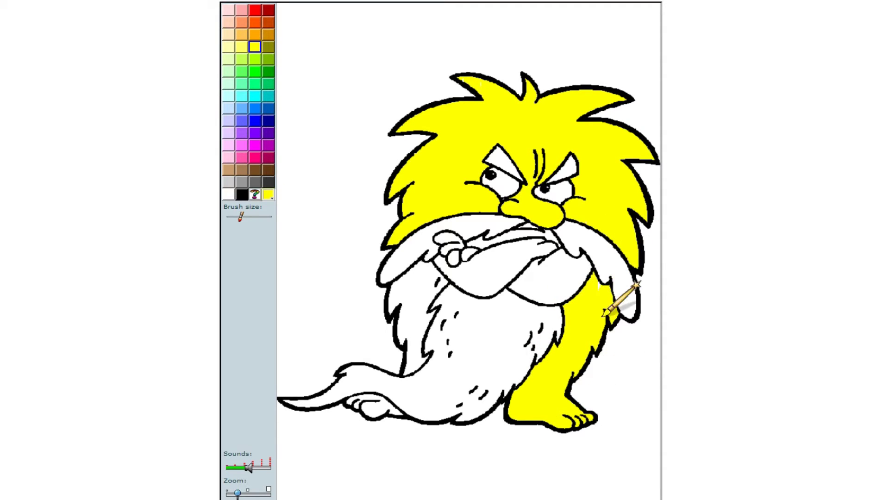
mouse_move(423, 303)
mouse_down()
mouse_move(407, 383)
mouse_move(411, 273)
mouse_move(400, 257)
mouse_move(386, 324)
mouse_move(407, 370)
mouse_move(428, 321)
mouse_move(416, 385)
mouse_up()
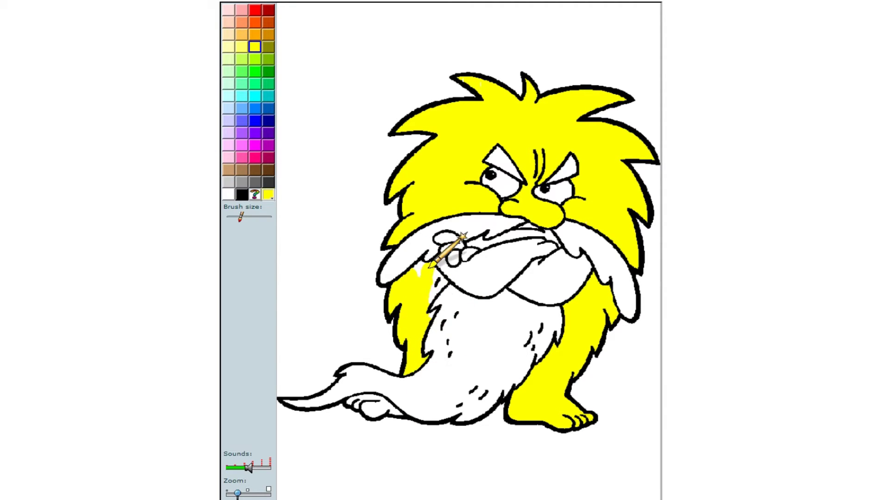
drag(433, 262, 432, 308)
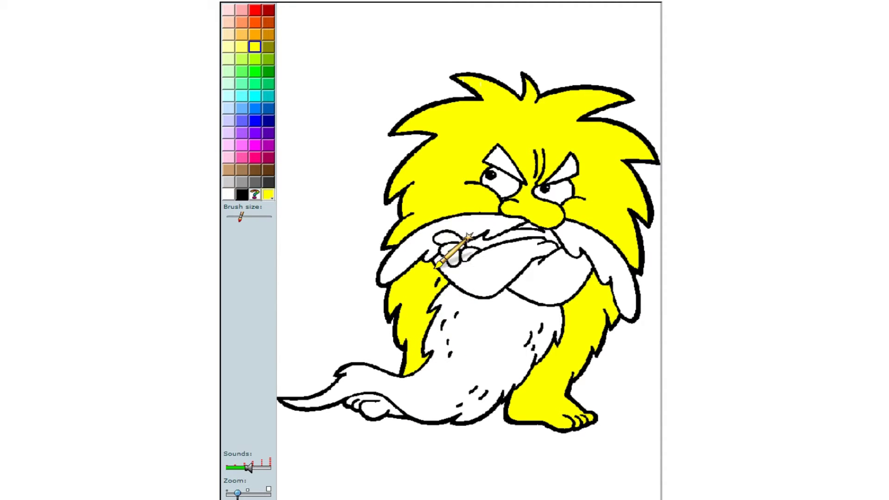
mouse_move(385, 407)
mouse_down()
mouse_move(405, 413)
mouse_move(390, 400)
mouse_move(366, 398)
mouse_move(388, 399)
mouse_move(395, 420)
mouse_up()
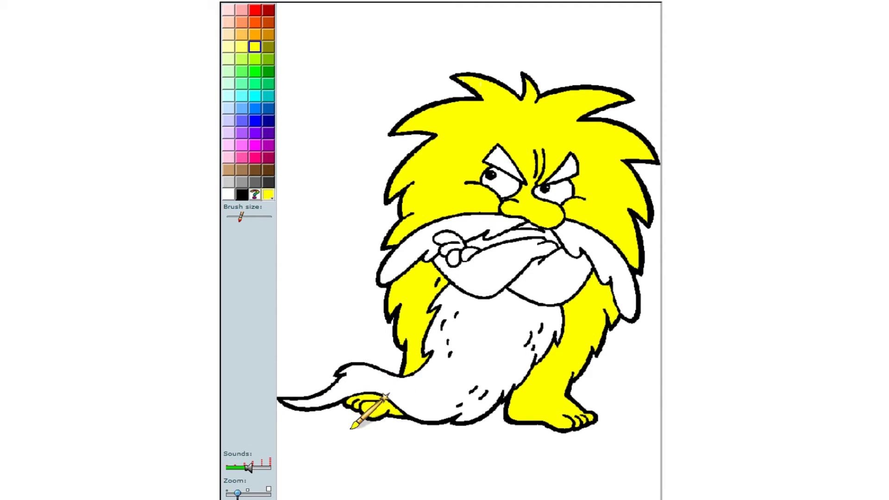
Step: Color both eyebrows and both halves of the moustache bright red
click(258, 10)
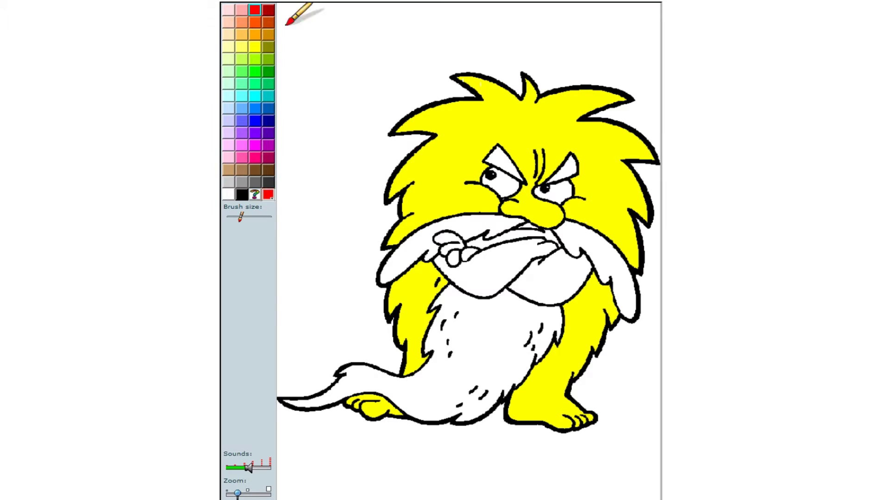
mouse_move(511, 164)
mouse_down()
mouse_move(495, 139)
mouse_move(524, 165)
mouse_move(515, 176)
mouse_move(505, 154)
mouse_move(508, 178)
mouse_move(528, 185)
mouse_move(566, 173)
mouse_move(531, 187)
mouse_move(560, 169)
mouse_move(537, 206)
mouse_move(578, 174)
mouse_move(557, 187)
mouse_move(565, 165)
mouse_up()
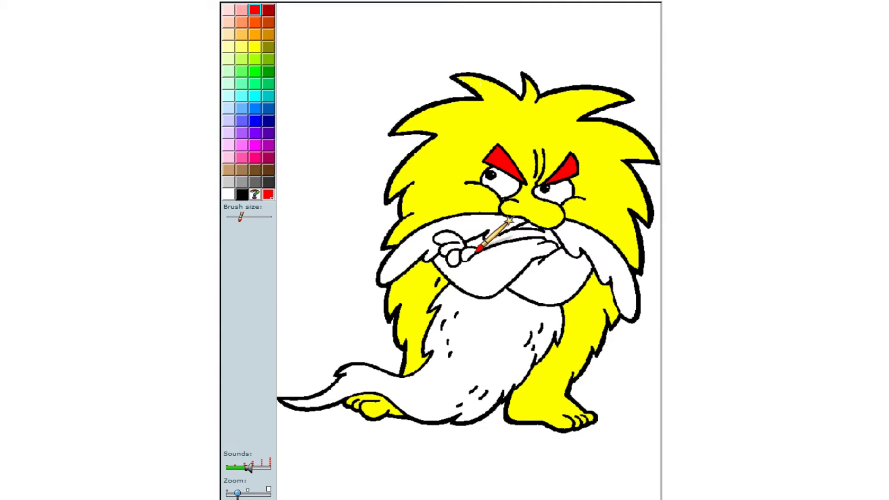
mouse_move(471, 224)
mouse_down()
mouse_move(403, 259)
mouse_move(426, 258)
mouse_move(349, 273)
mouse_move(399, 269)
mouse_up()
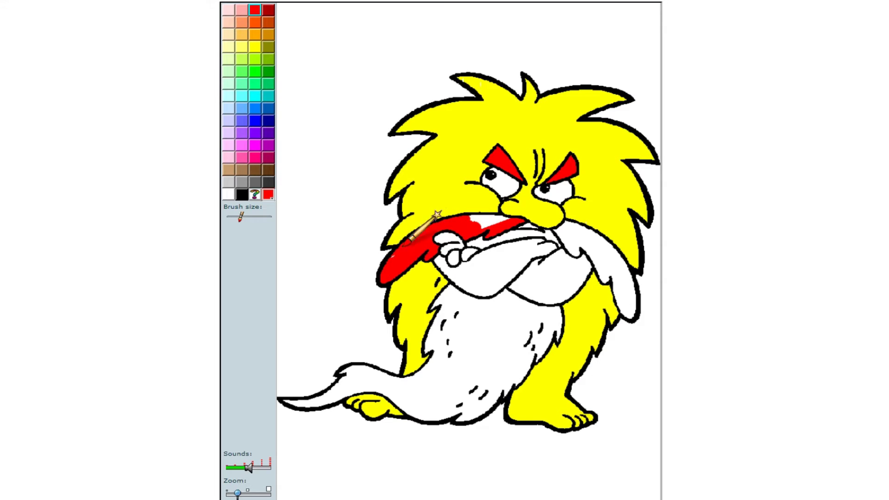
drag(437, 214, 440, 204)
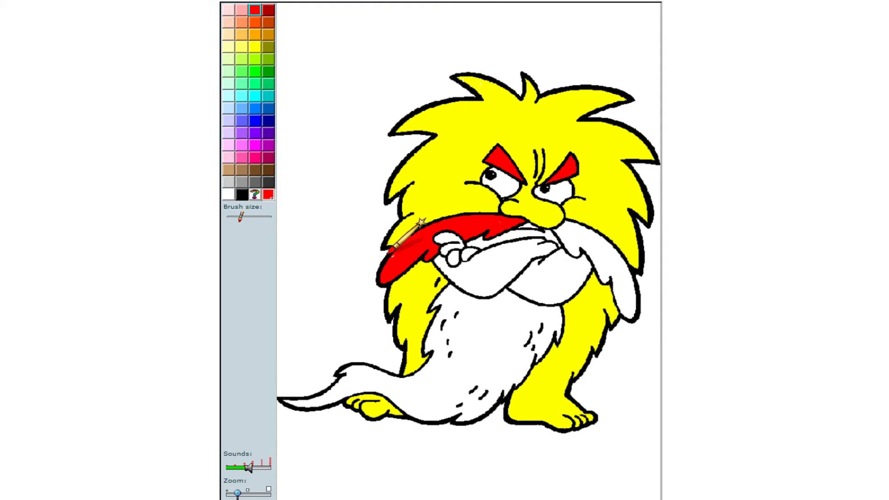
mouse_move(551, 226)
mouse_down()
mouse_move(572, 211)
mouse_move(555, 205)
mouse_move(572, 230)
mouse_move(574, 205)
mouse_move(614, 263)
mouse_move(622, 299)
mouse_move(607, 226)
mouse_up()
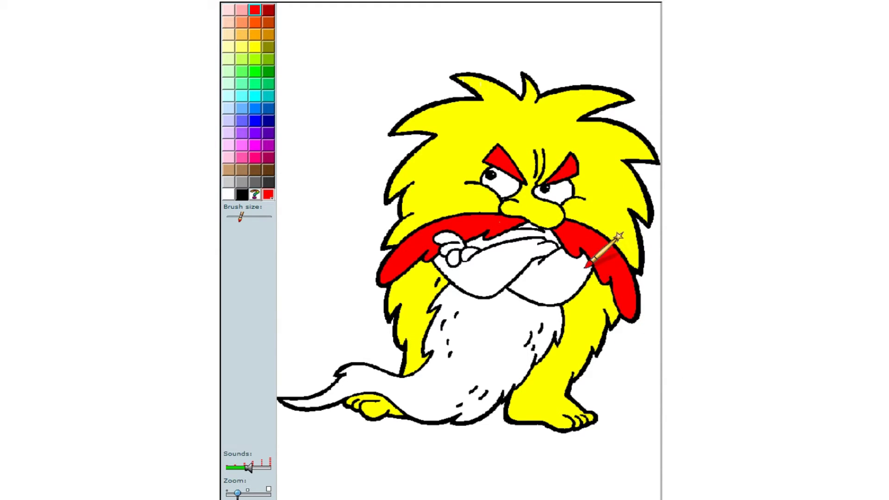
Step: Paint the creature's crossed arms and the hand with its fingers bright yellow
click(255, 47)
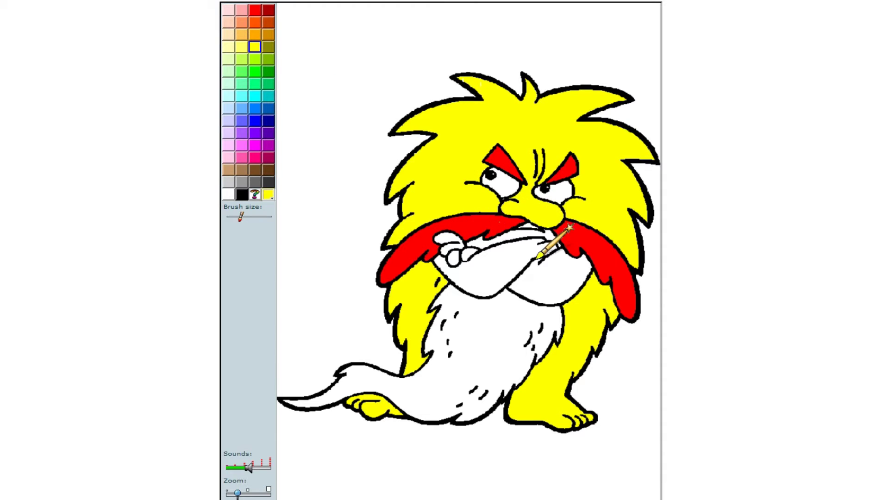
mouse_move(483, 258)
mouse_down()
mouse_move(494, 280)
mouse_move(500, 262)
mouse_up()
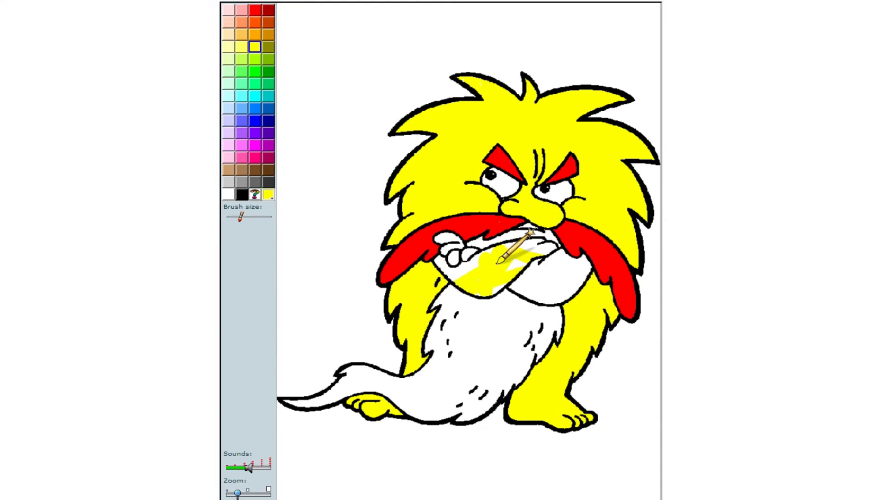
mouse_move(586, 231)
mouse_down()
mouse_move(454, 296)
mouse_move(466, 298)
mouse_move(461, 274)
mouse_move(548, 241)
mouse_move(502, 248)
mouse_up()
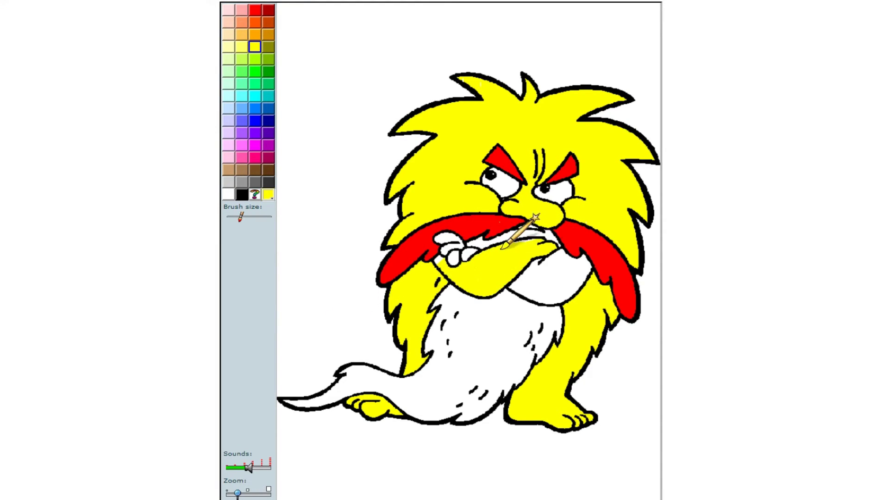
mouse_move(547, 274)
mouse_down()
mouse_move(513, 345)
mouse_move(535, 299)
mouse_move(526, 307)
mouse_move(520, 324)
mouse_move(546, 303)
mouse_move(547, 252)
mouse_move(572, 280)
mouse_move(584, 219)
mouse_up()
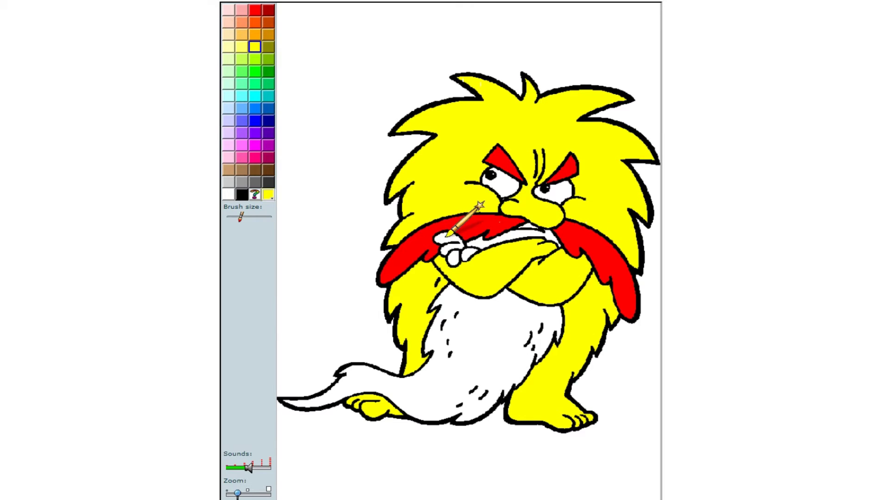
mouse_move(448, 236)
mouse_down()
mouse_move(471, 239)
mouse_move(443, 238)
mouse_move(457, 265)
mouse_up()
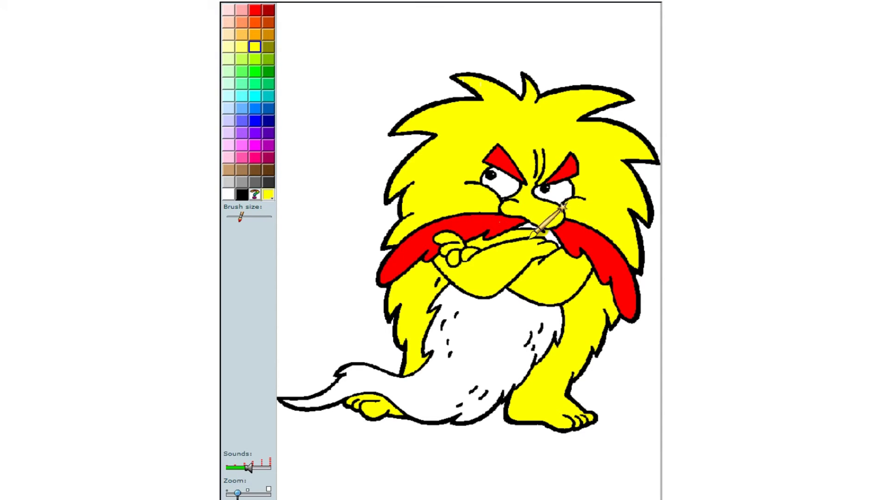
Step: Paint the creature's belly and whole tail in deep red-orange
click(259, 27)
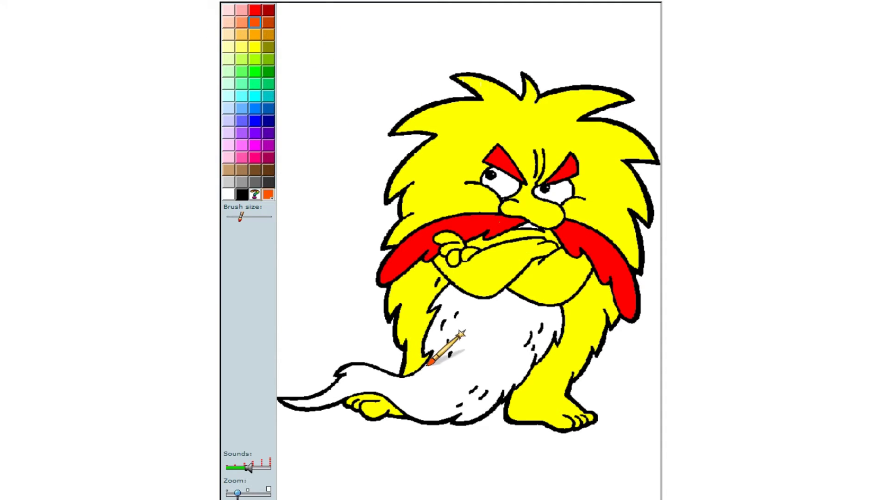
mouse_move(437, 299)
mouse_down()
mouse_move(435, 417)
mouse_move(447, 366)
mouse_move(440, 452)
mouse_move(308, 408)
mouse_move(334, 385)
mouse_move(378, 376)
mouse_move(515, 389)
mouse_move(452, 359)
mouse_move(425, 378)
mouse_move(423, 413)
mouse_move(453, 343)
mouse_move(450, 308)
mouse_move(480, 459)
mouse_move(474, 390)
mouse_move(482, 393)
mouse_move(507, 352)
mouse_move(506, 363)
mouse_move(539, 335)
mouse_move(549, 355)
mouse_move(535, 325)
mouse_move(521, 237)
mouse_move(484, 271)
mouse_move(466, 357)
mouse_move(476, 328)
mouse_up()
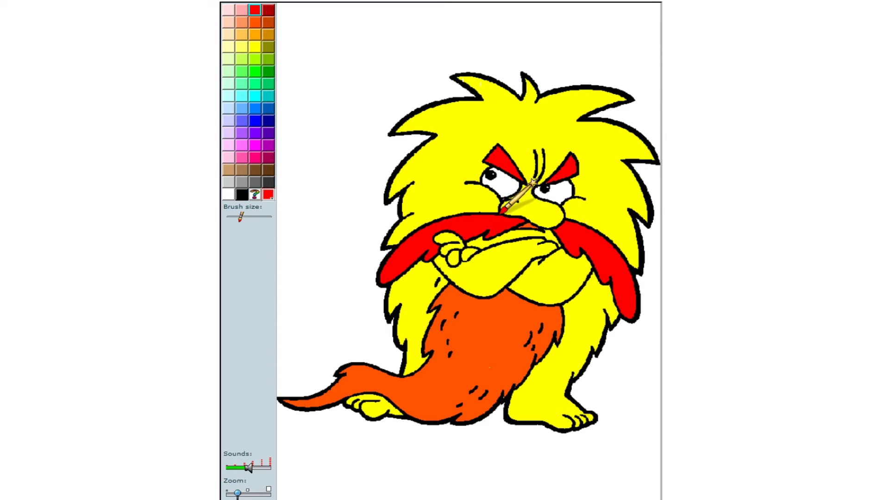
Step: Add orange tips to the hair spikes along the top and both sides of the yellow mane
click(255, 34)
click(472, 83)
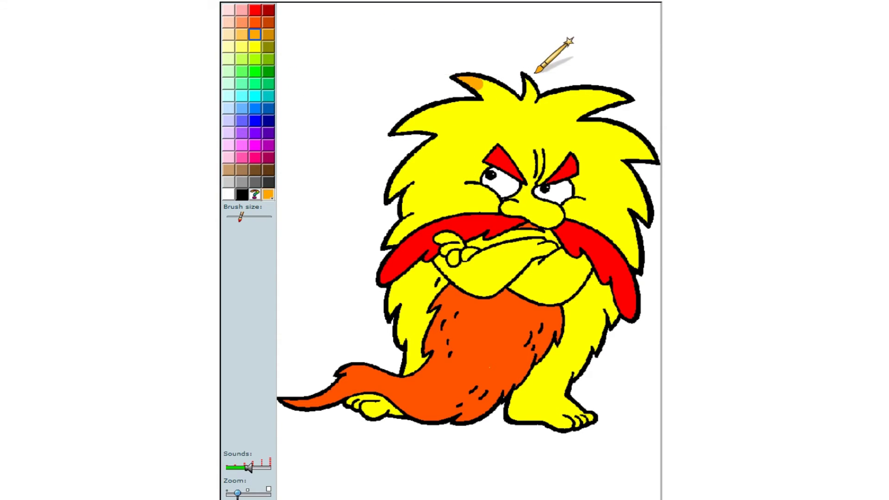
click(531, 93)
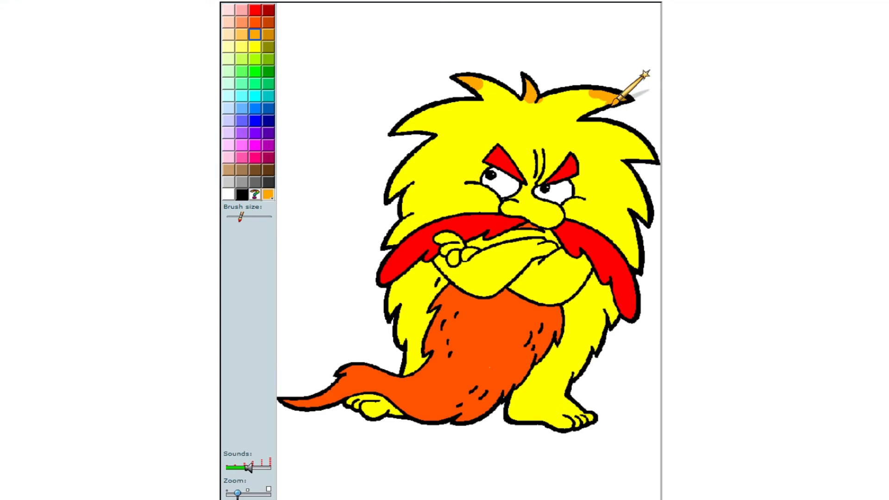
click(598, 91)
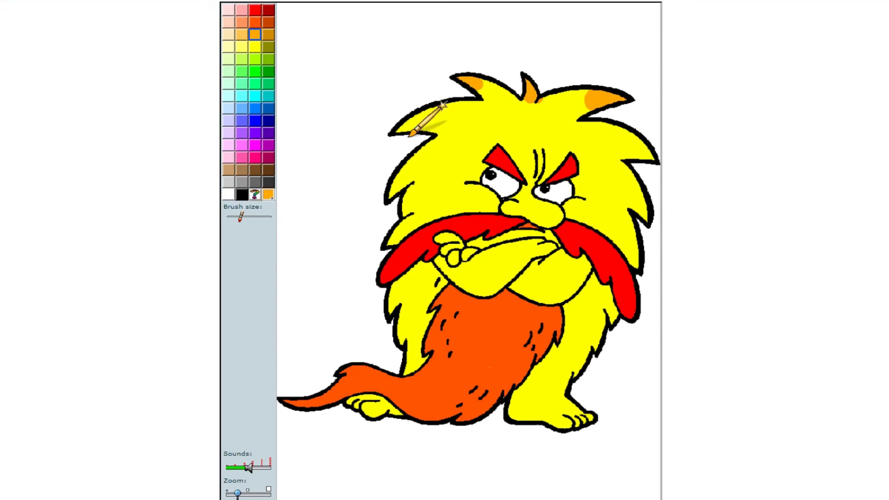
click(397, 129)
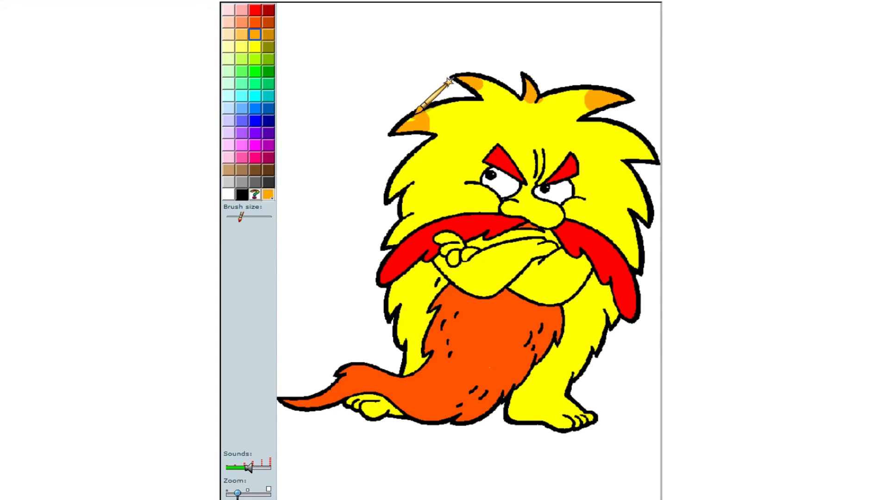
click(408, 182)
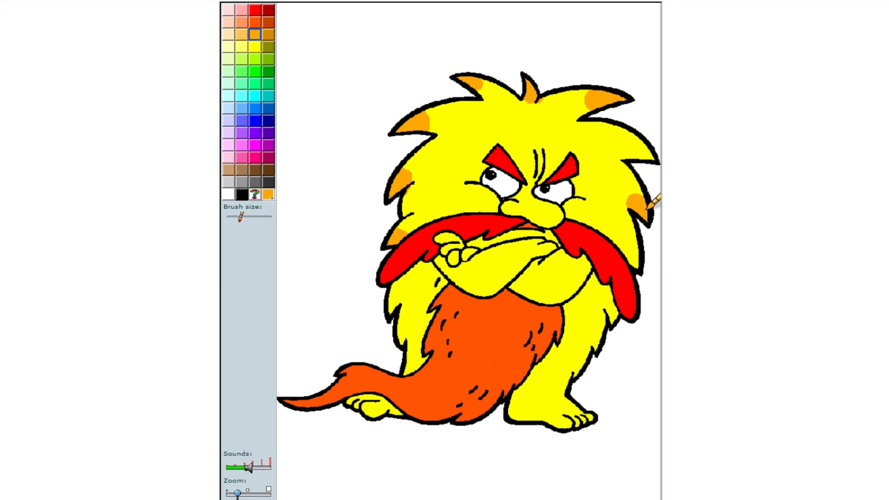
click(629, 253)
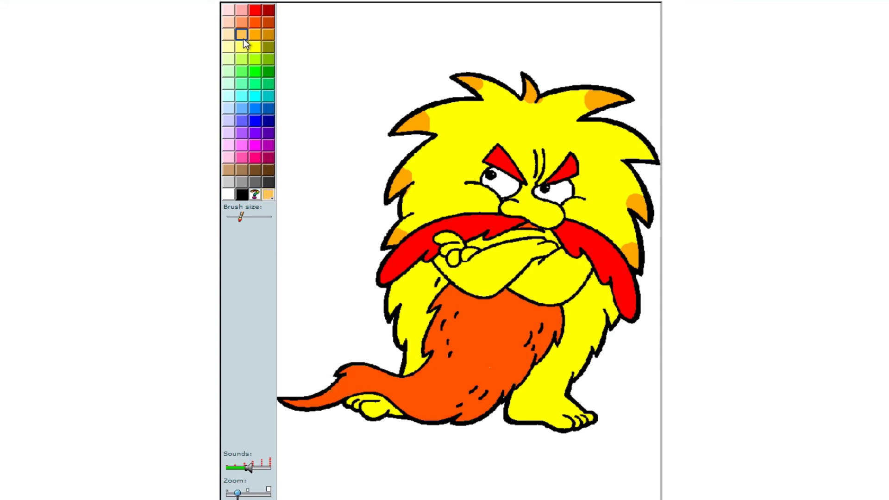
Step: Paint the end of the tail light orange, from its point up to the small tuft
click(290, 402)
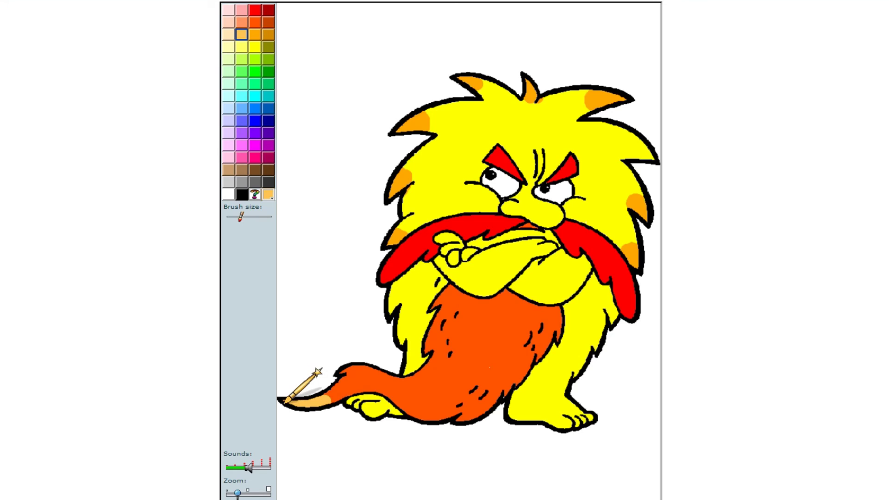
mouse_move(336, 387)
mouse_down()
mouse_move(363, 372)
mouse_move(359, 390)
mouse_move(327, 400)
mouse_move(352, 370)
mouse_move(320, 401)
mouse_move(354, 372)
mouse_move(338, 386)
mouse_up()
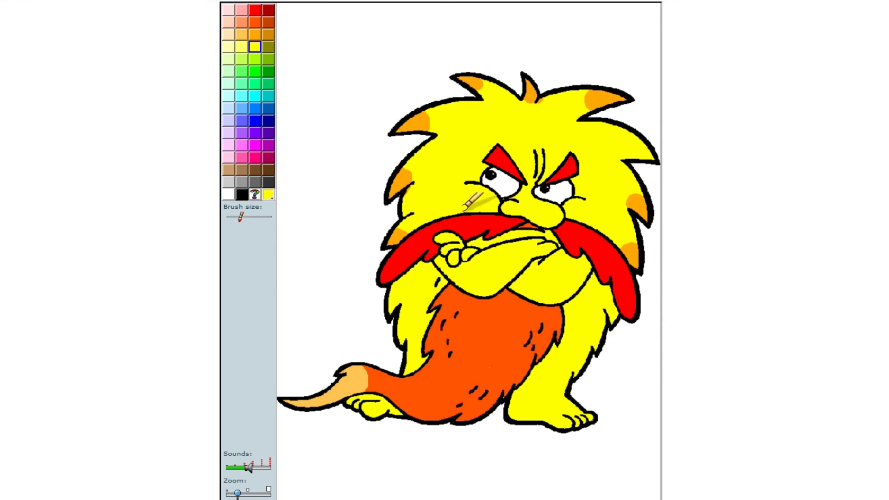
Step: Add orange to the inner corners of the eyebrows and, with a larger brush, to both moustache tips
click(255, 34)
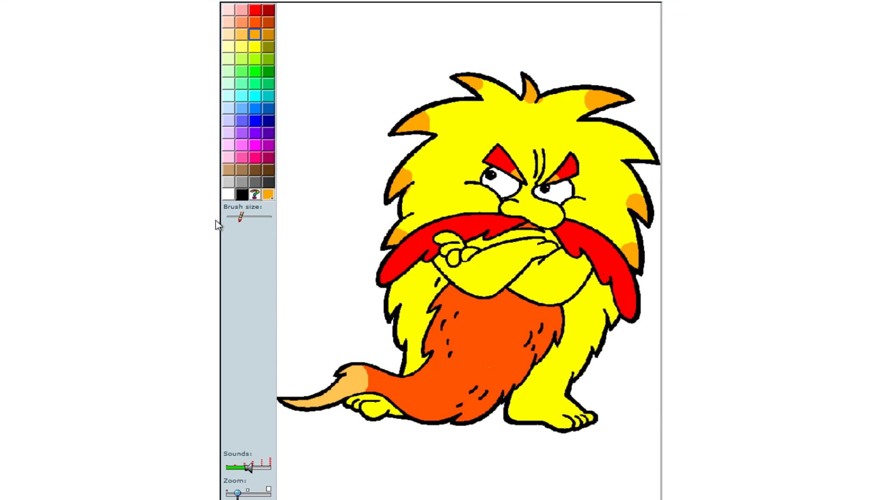
drag(239, 218, 247, 218)
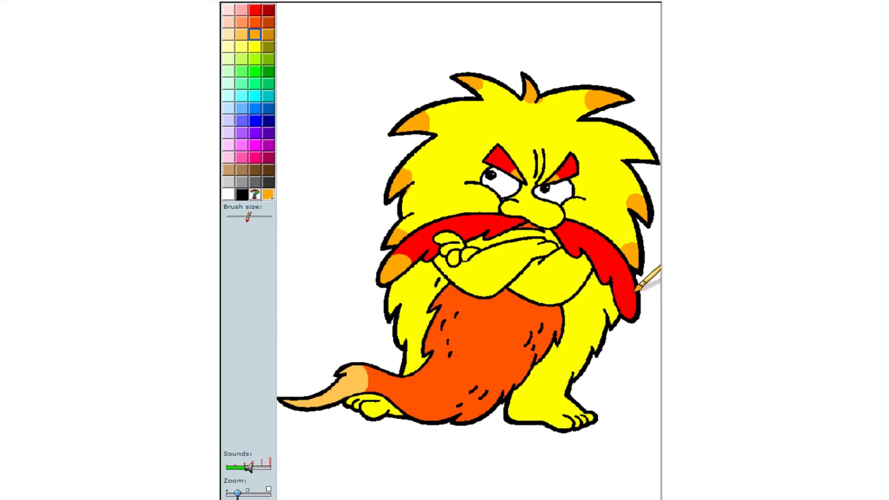
drag(625, 288, 631, 310)
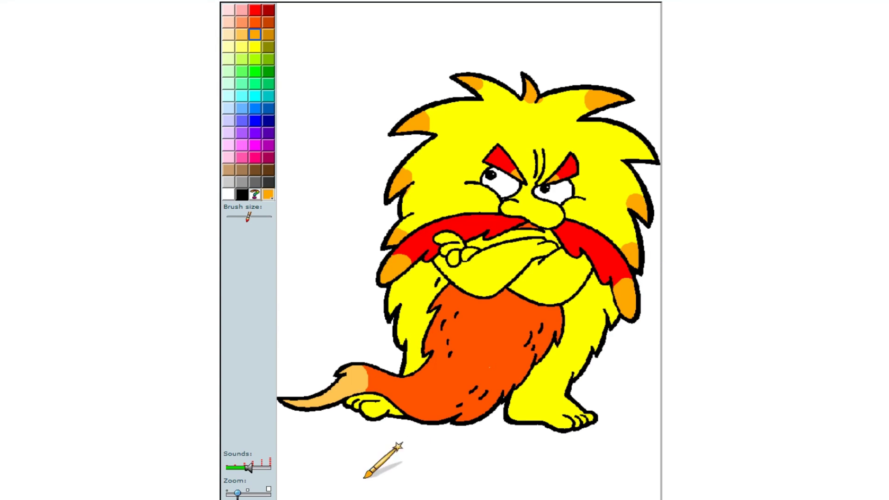
Step: Fill the background areas on both sides of the creature with bright green using the paint bucket
click(318, 498)
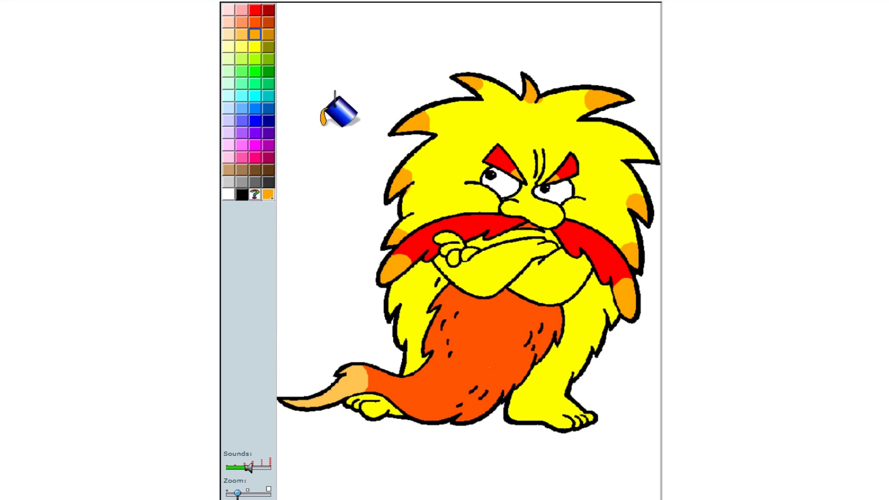
click(260, 70)
click(363, 37)
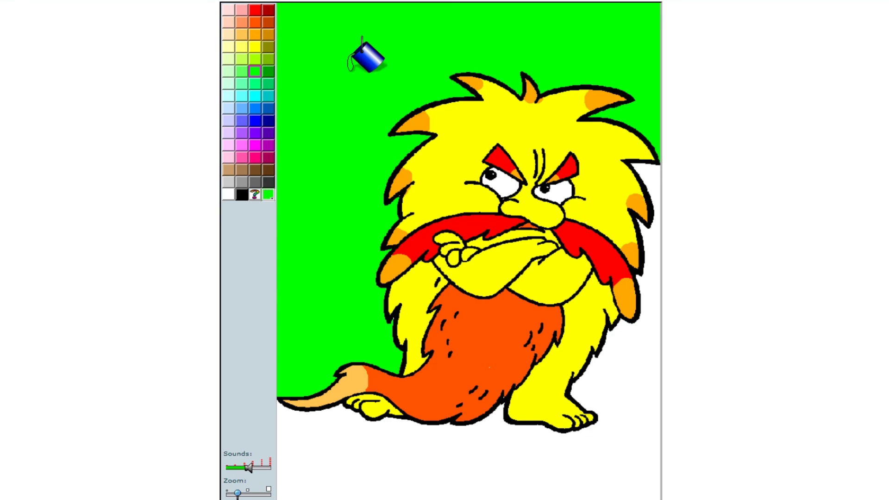
click(641, 359)
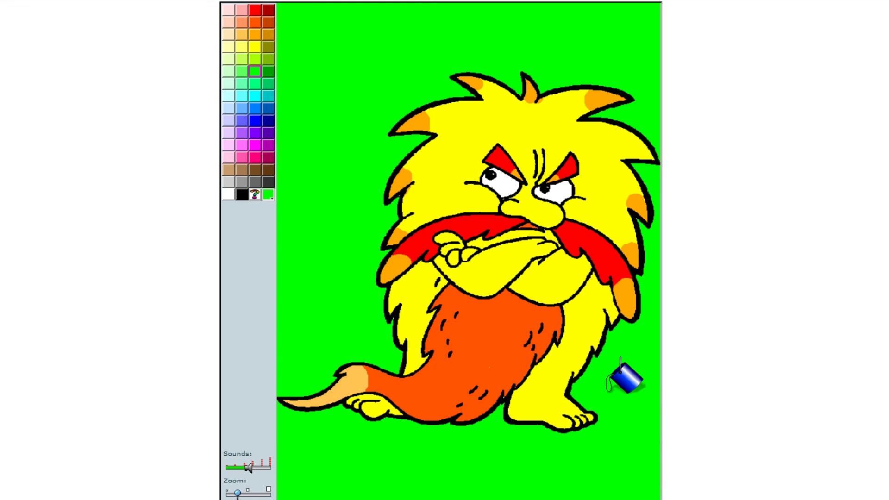